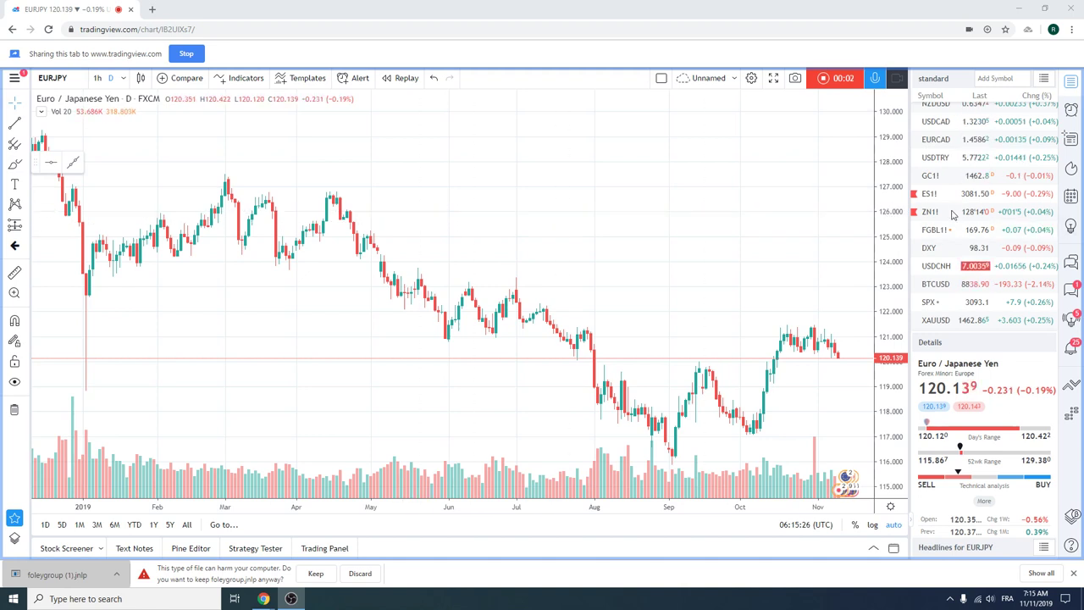
Step: Zoom into the EURJPY daily chart and hide its event markers with Hide Events on Chart
{"action": "scroll", "coordinate": [942, 231], "scroll_direction": "up", "scroll_amount": 2}
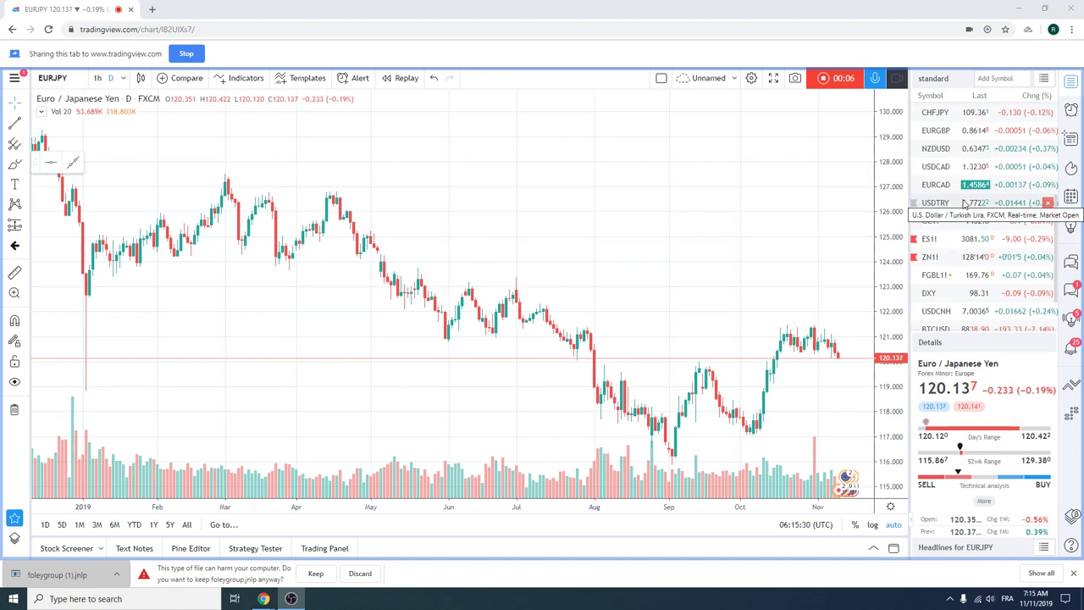
{"action": "scroll", "coordinate": [964, 203], "scroll_direction": "down", "scroll_amount": 1}
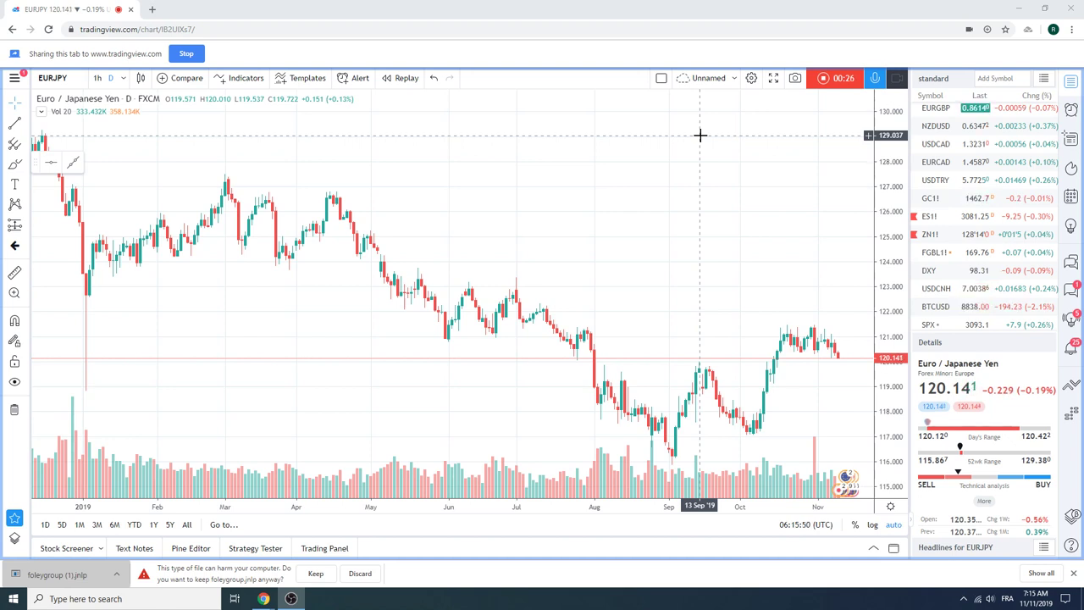
{"action": "scroll", "coordinate": [1012, 244], "scroll_direction": "up", "scroll_amount": 1}
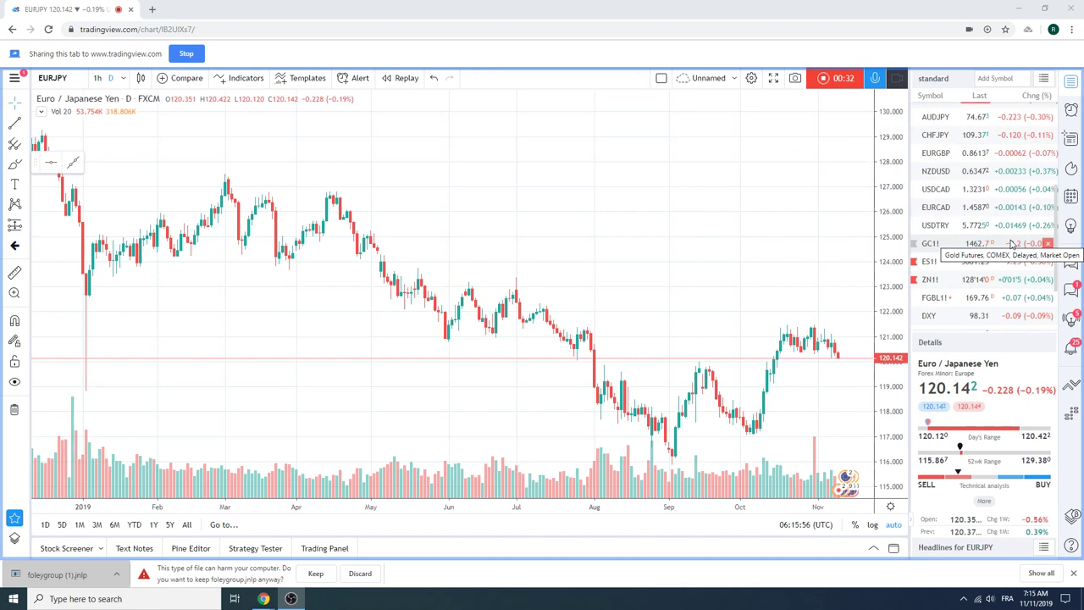
{"action": "scroll", "coordinate": [999, 239], "scroll_direction": "up", "scroll_amount": 2}
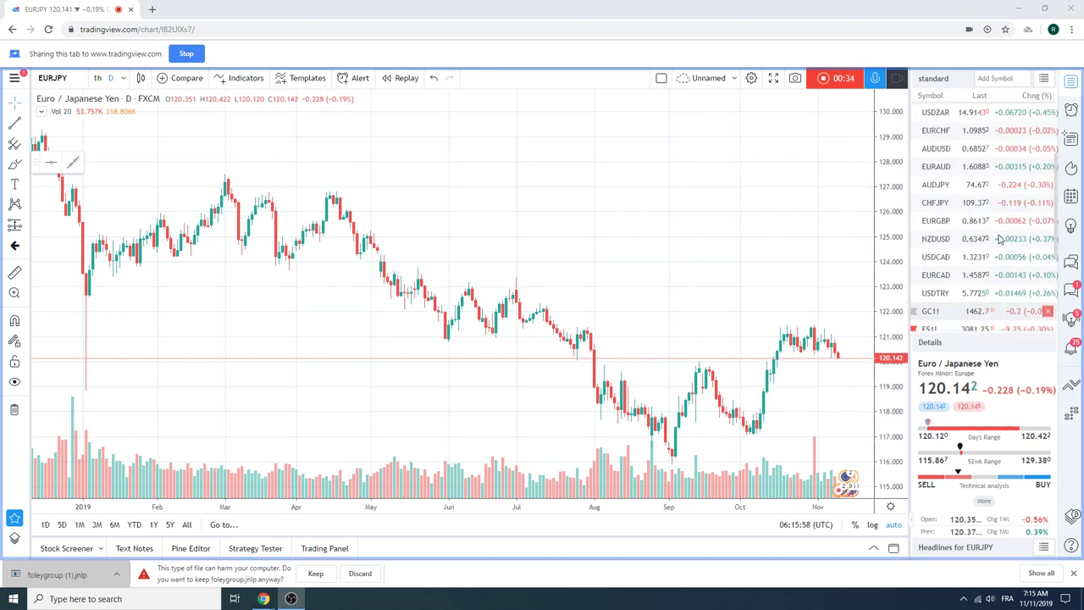
{"action": "scroll", "coordinate": [997, 239], "scroll_direction": "up", "scroll_amount": 1}
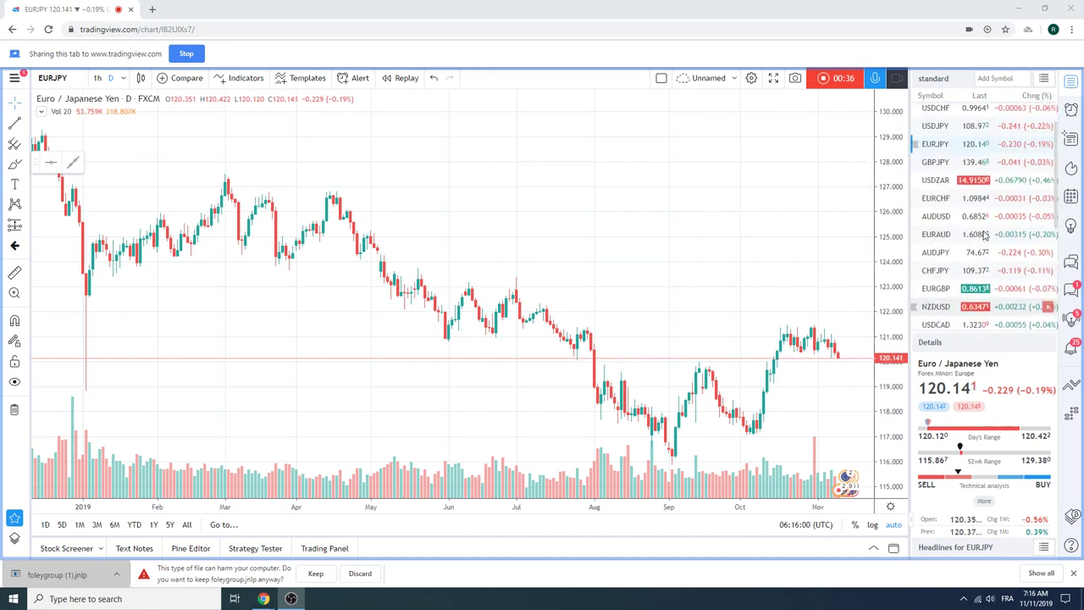
{"action": "scroll", "coordinate": [986, 235], "scroll_direction": "up", "scroll_amount": 1}
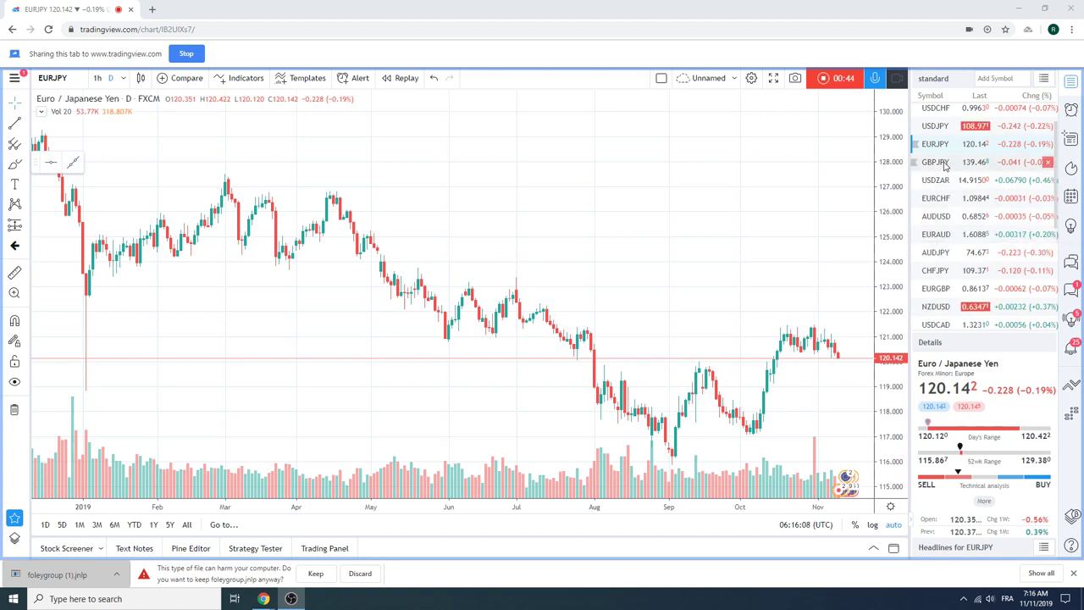
{"action": "scroll", "coordinate": [745, 212], "scroll_direction": "up", "scroll_amount": 5}
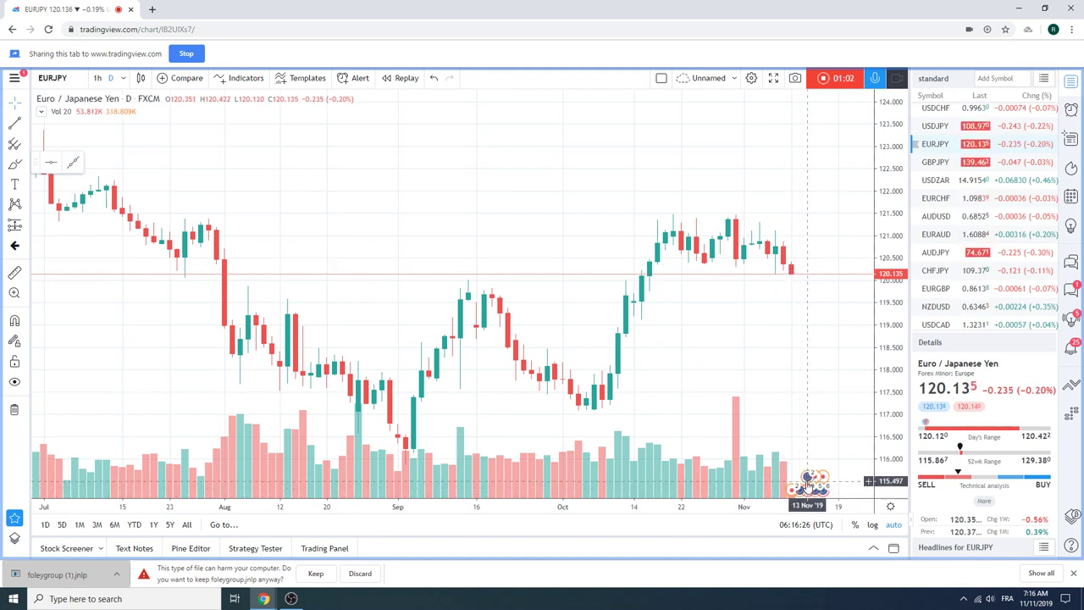
{"action": "right_click", "coordinate": [806, 483]}
{"action": "left_click", "coordinate": [850, 511]}
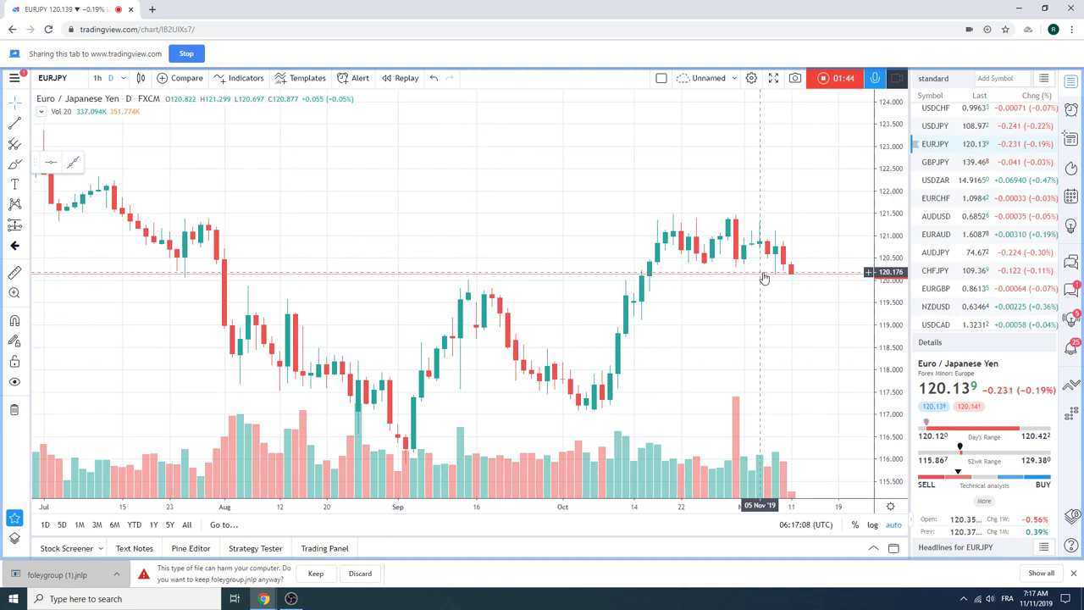
{"action": "scroll", "coordinate": [989, 235], "scroll_direction": "up", "scroll_amount": 1}
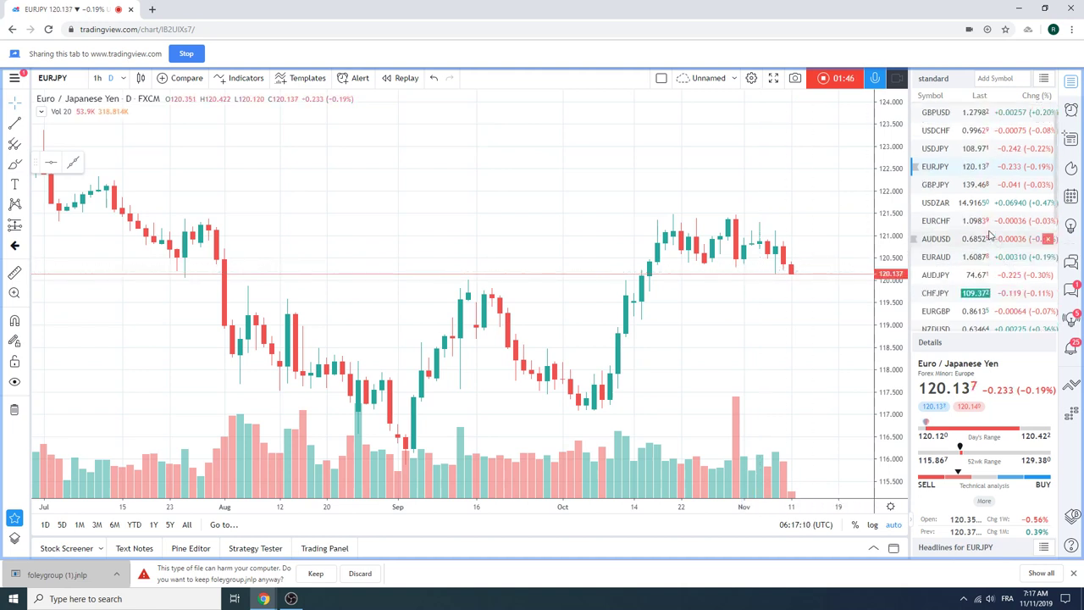
{"action": "scroll", "coordinate": [989, 236], "scroll_direction": "up", "scroll_amount": 1}
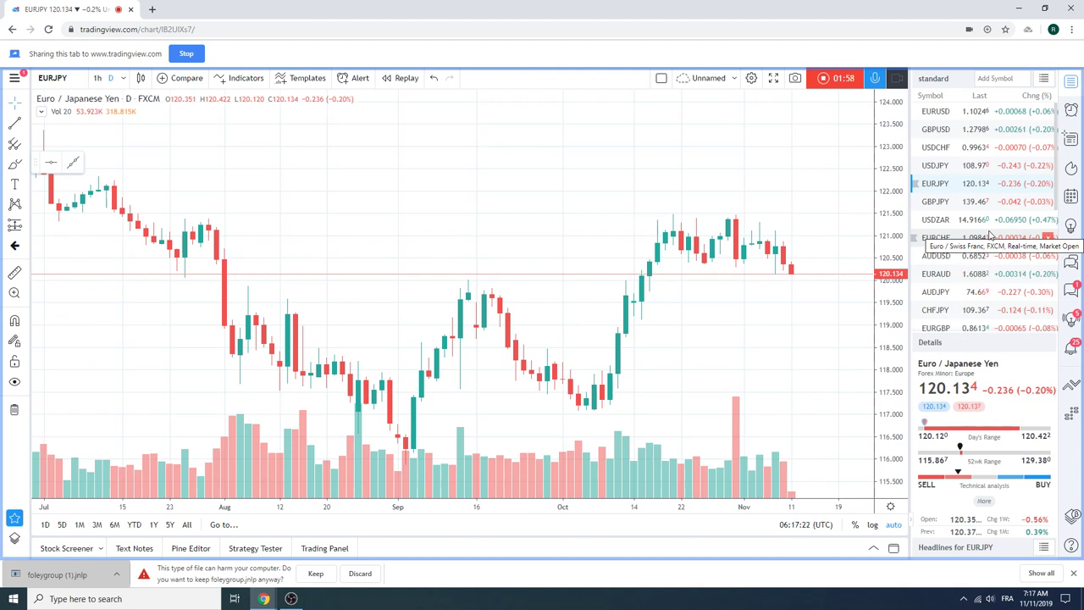
{"action": "scroll", "coordinate": [989, 235], "scroll_direction": "down", "scroll_amount": 1}
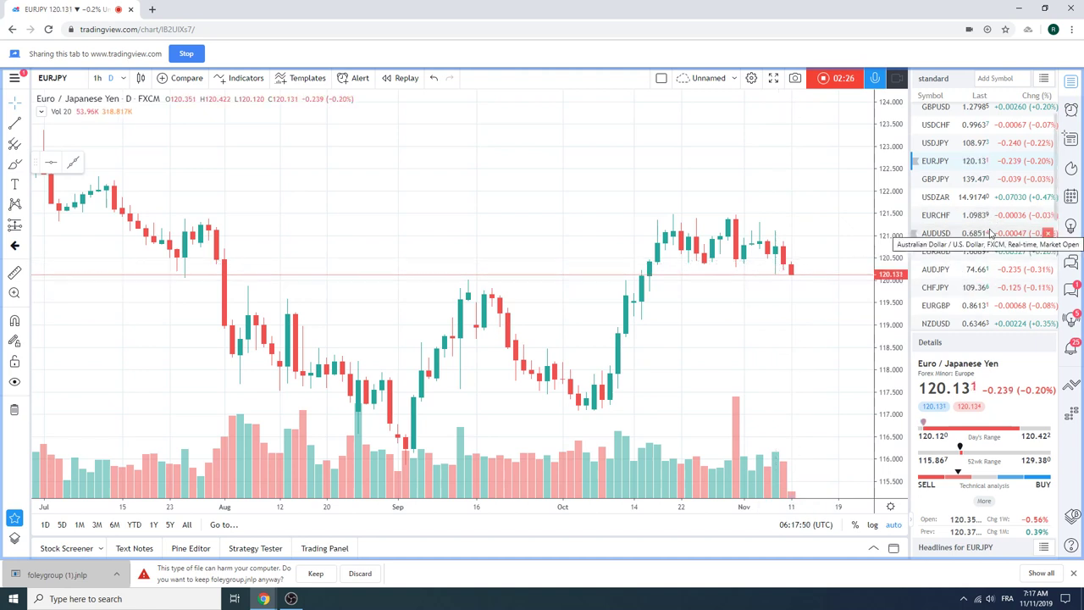
{"action": "scroll", "coordinate": [991, 233], "scroll_direction": "down", "scroll_amount": 2}
{"action": "scroll", "coordinate": [991, 233], "scroll_direction": "up", "scroll_amount": 3}
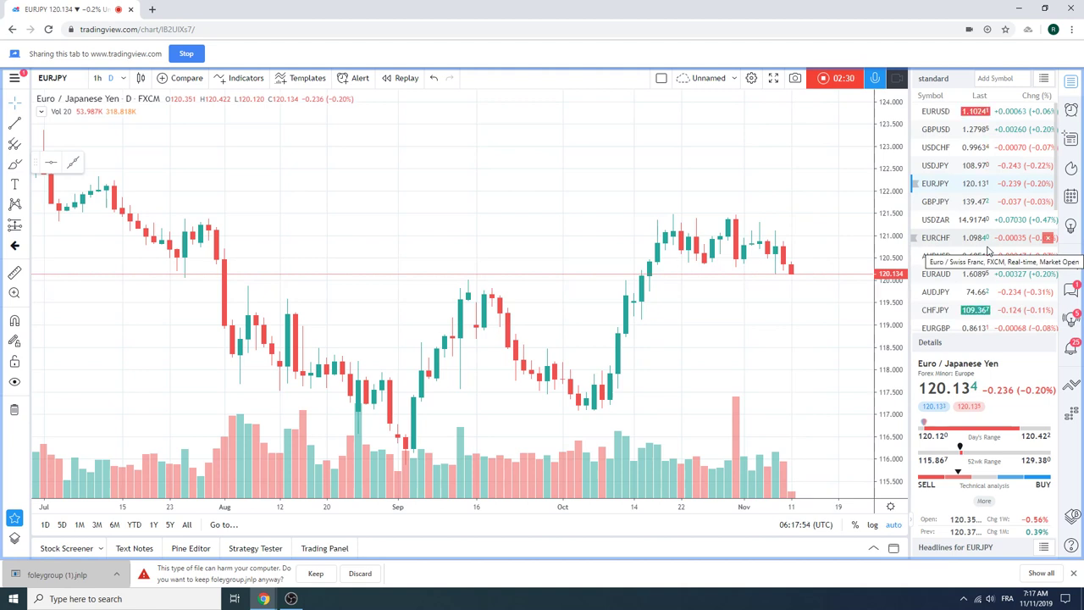
Step: Load EURUSD from the watchlist onto the daily chart
{"action": "left_click", "coordinate": [948, 113]}
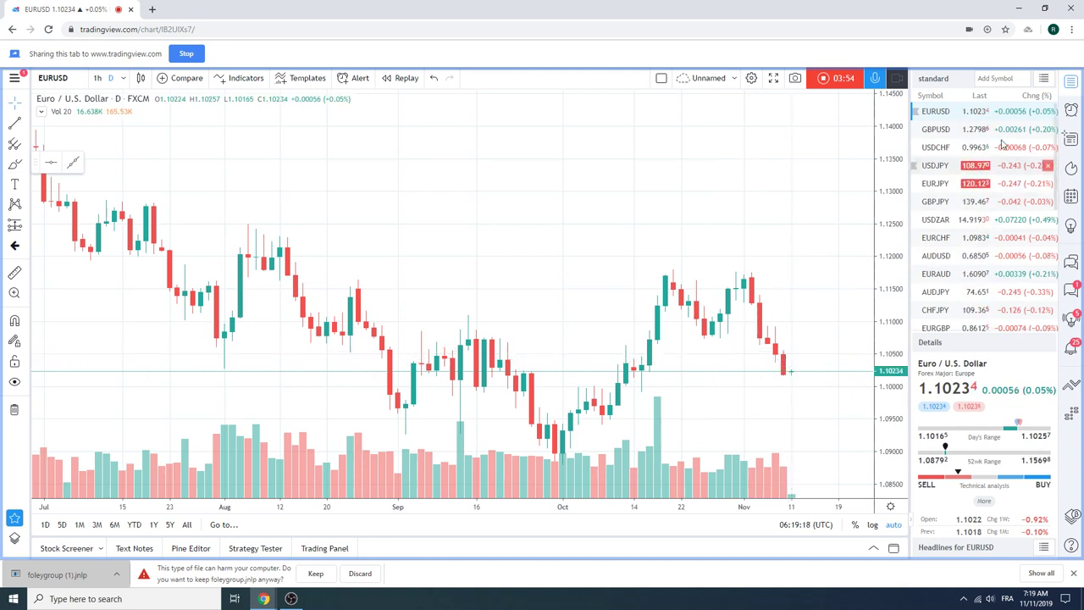
Step: Load GBPUSD from the watchlist onto the daily chart
{"action": "left_click", "coordinate": [933, 129]}
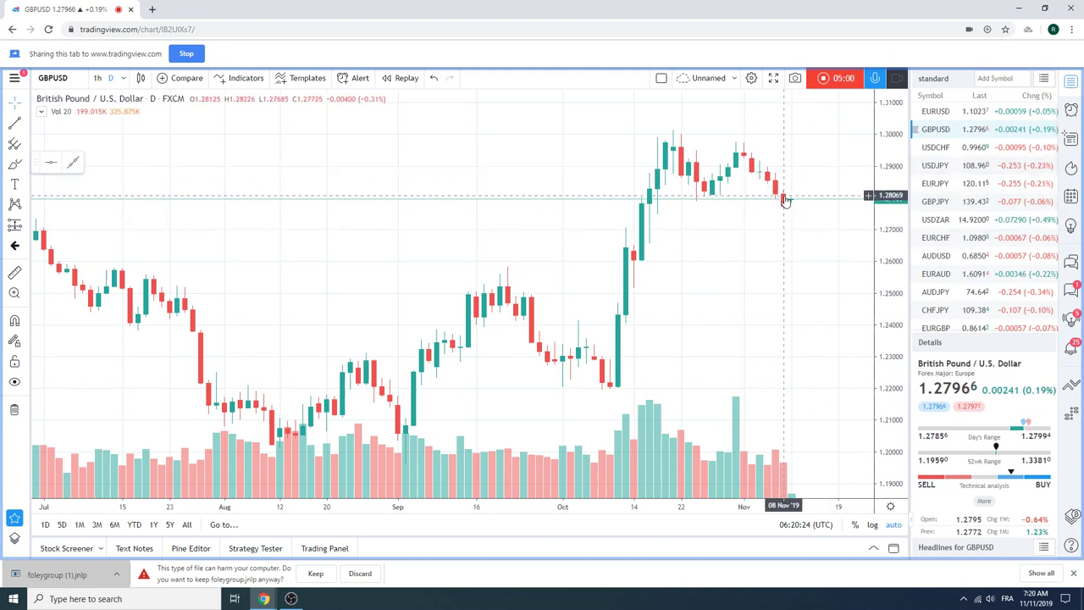
Step: Load USDZAR from the watchlist onto the daily chart
{"action": "left_click", "coordinate": [934, 220]}
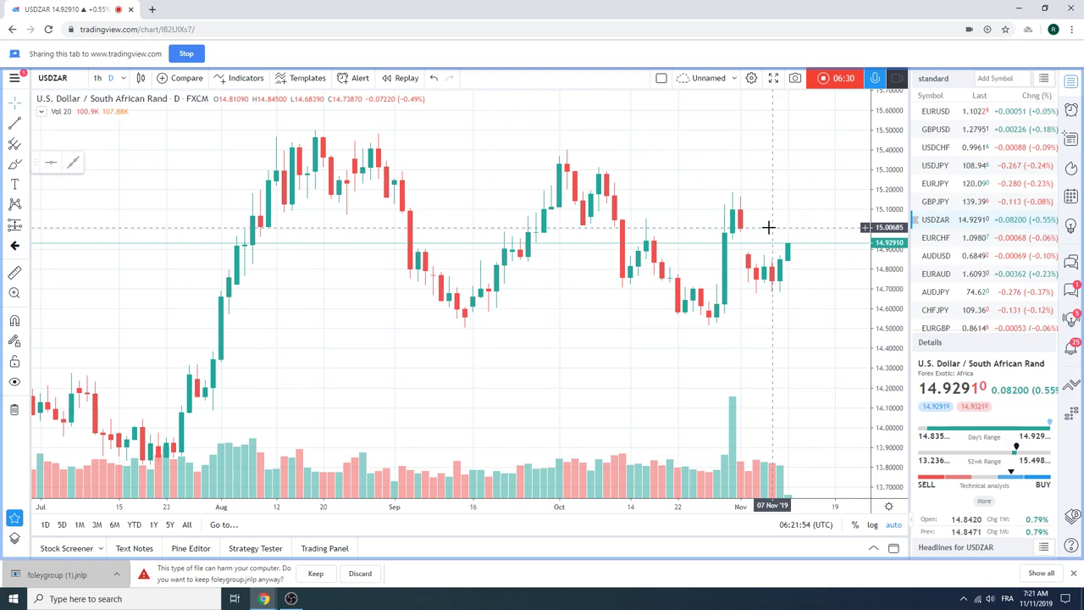
Step: Load EURCHF in 4-hour candles and zoom out to span August through November
{"action": "left_click", "coordinate": [936, 239]}
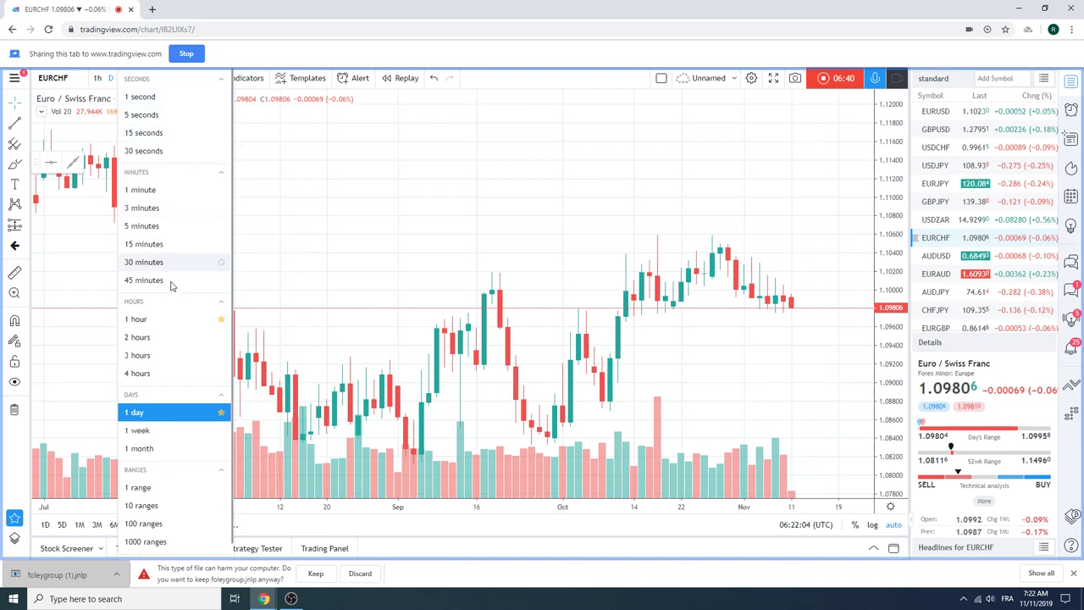
{"action": "left_click", "coordinate": [176, 372]}
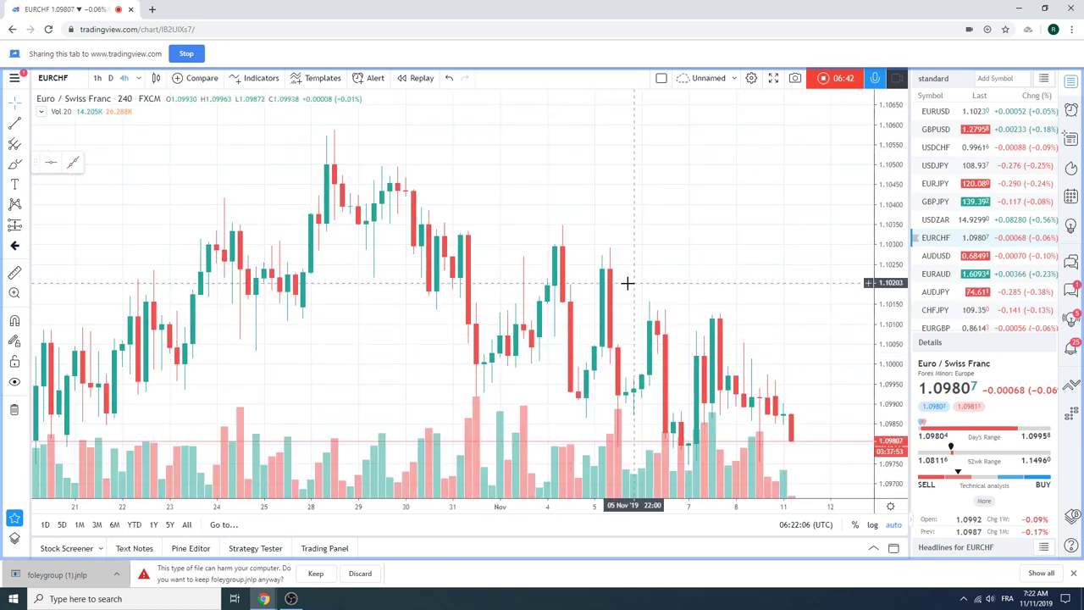
{"action": "scroll", "coordinate": [630, 280], "scroll_direction": "down", "scroll_amount": 5}
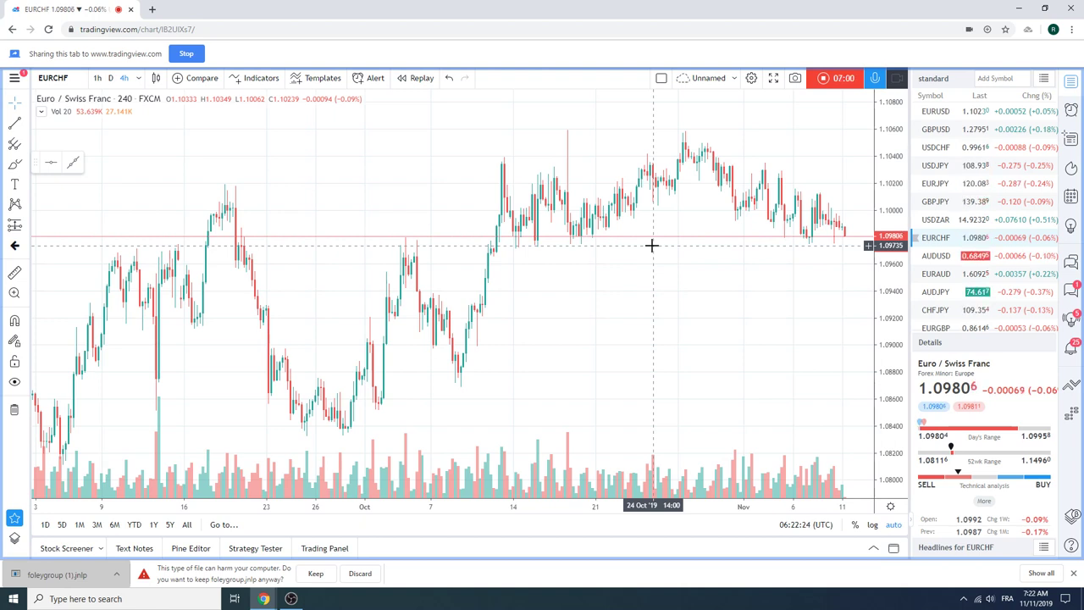
{"action": "scroll", "coordinate": [612, 244], "scroll_direction": "down", "scroll_amount": 3}
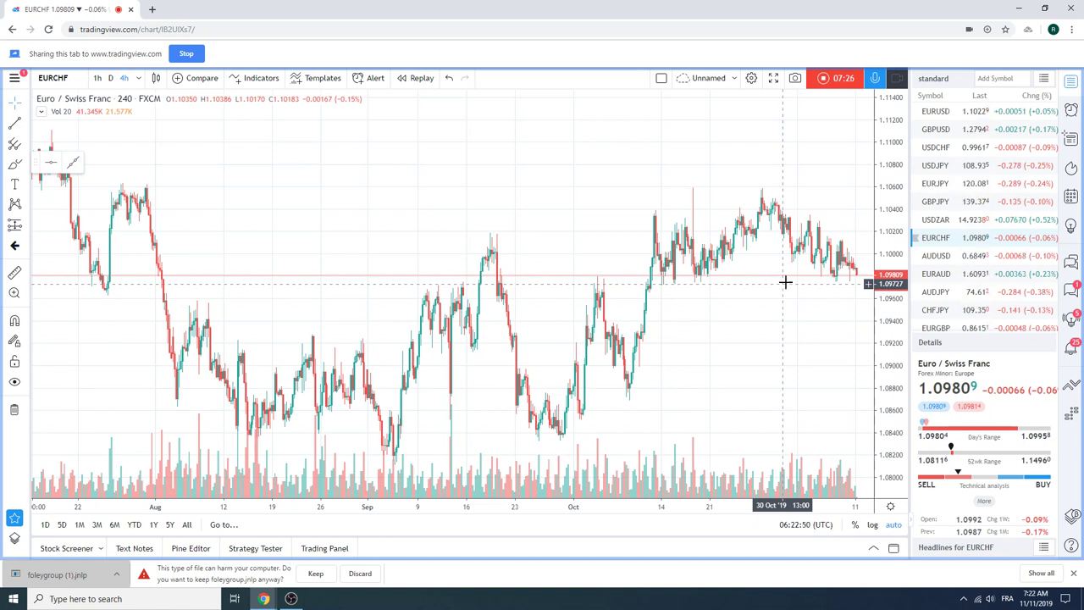
Step: Load AUDJPY from the watchlist and set it to daily candles
{"action": "left_click", "coordinate": [936, 292]}
{"action": "scroll", "coordinate": [723, 292], "scroll_direction": "up", "scroll_amount": 5}
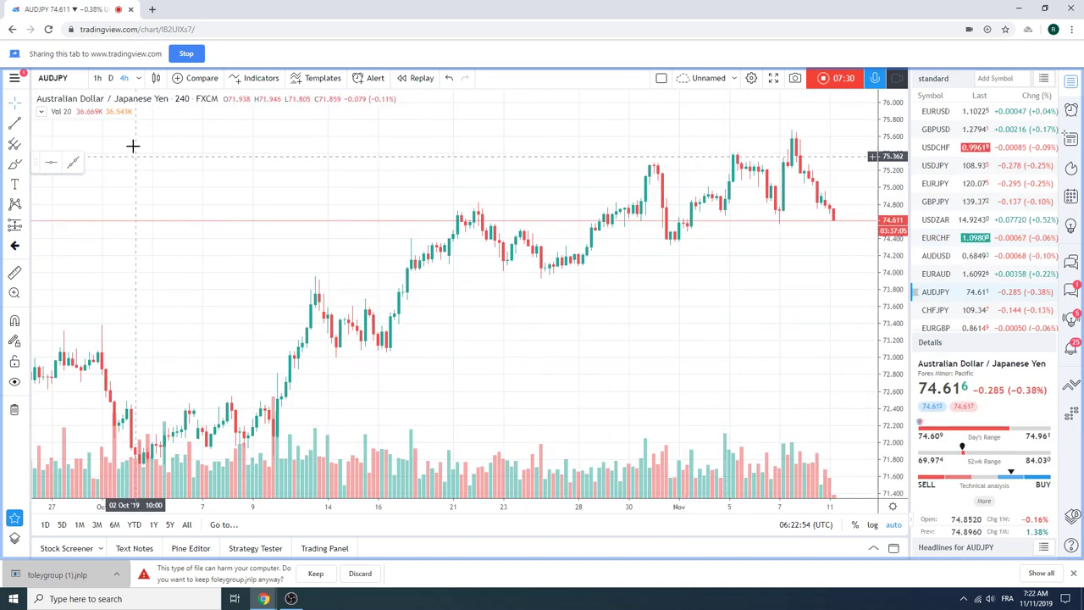
{"action": "left_click", "coordinate": [110, 78]}
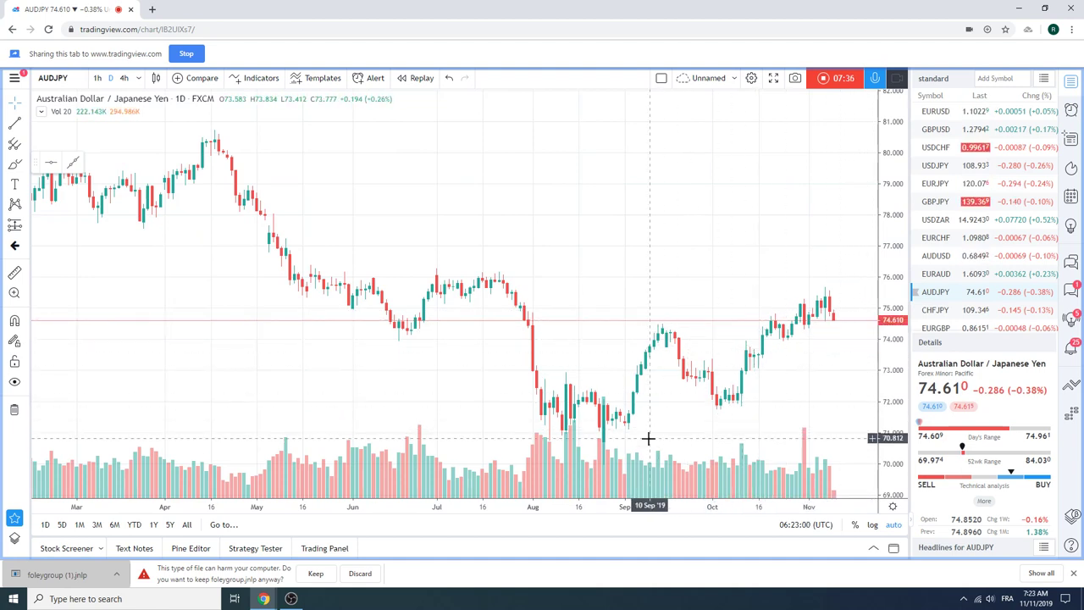
Step: Draw an extended trend line from the October low to the early-November low
{"action": "left_click", "coordinate": [26, 125]}
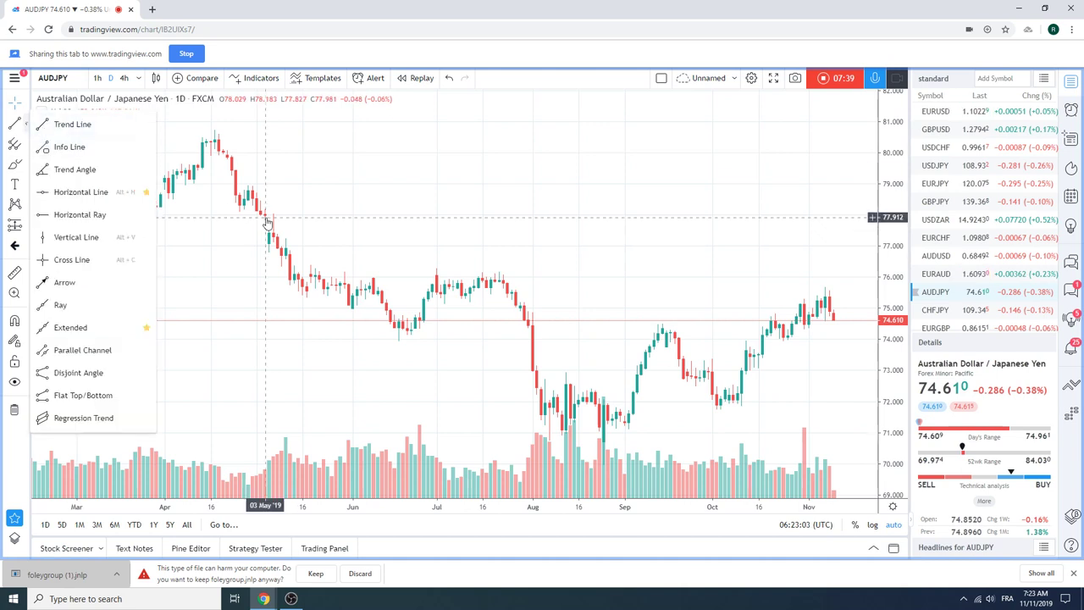
{"action": "left_click", "coordinate": [100, 327]}
{"action": "left_click", "coordinate": [740, 409]}
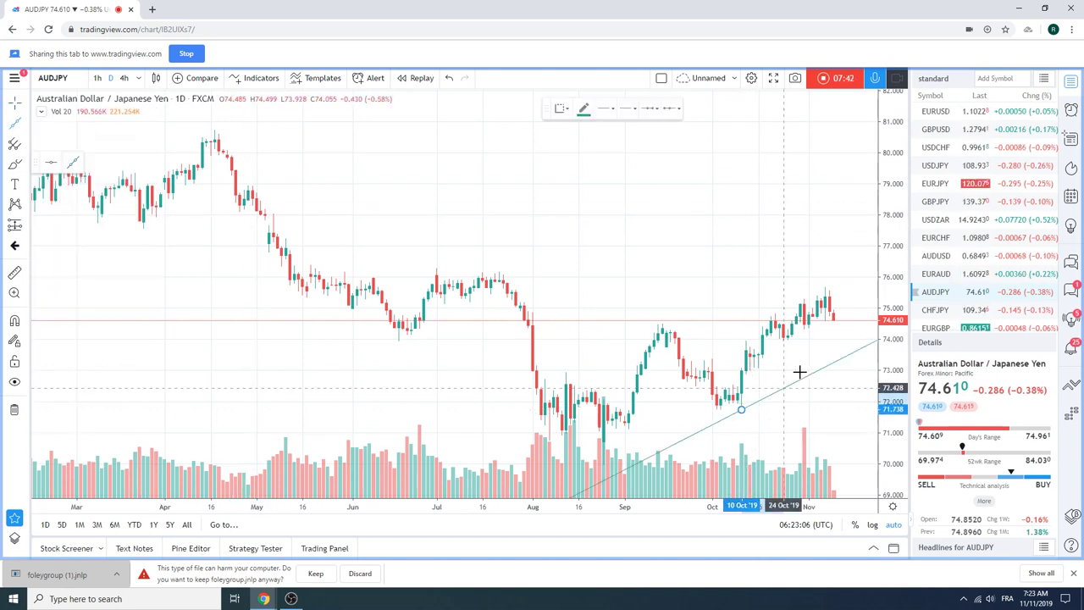
{"action": "left_click", "coordinate": [821, 323]}
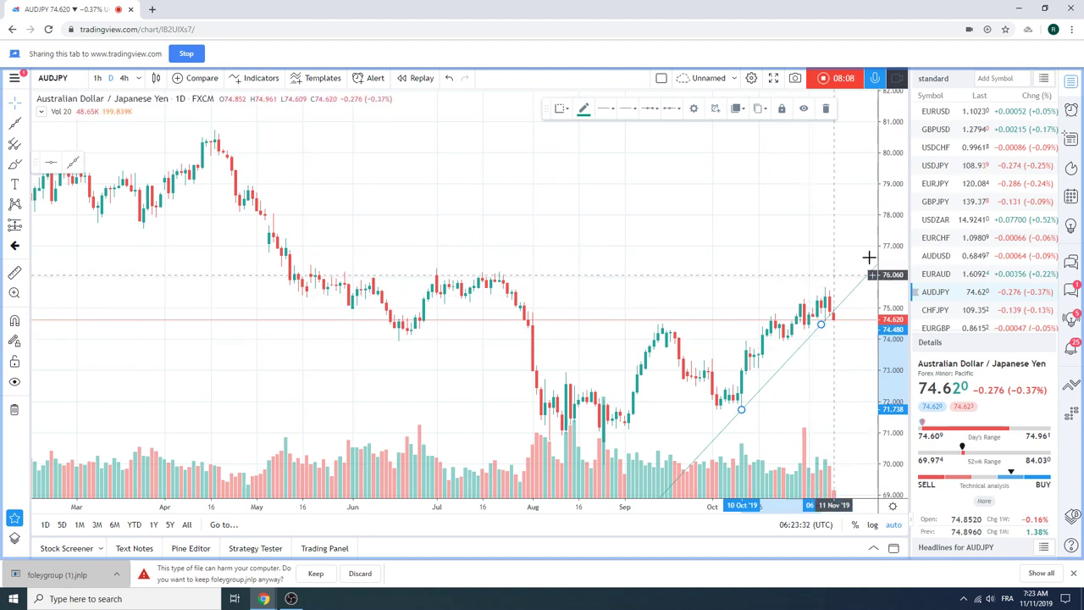
Step: Load USDJPY from the watchlist onto the daily chart
{"action": "left_click", "coordinate": [934, 165]}
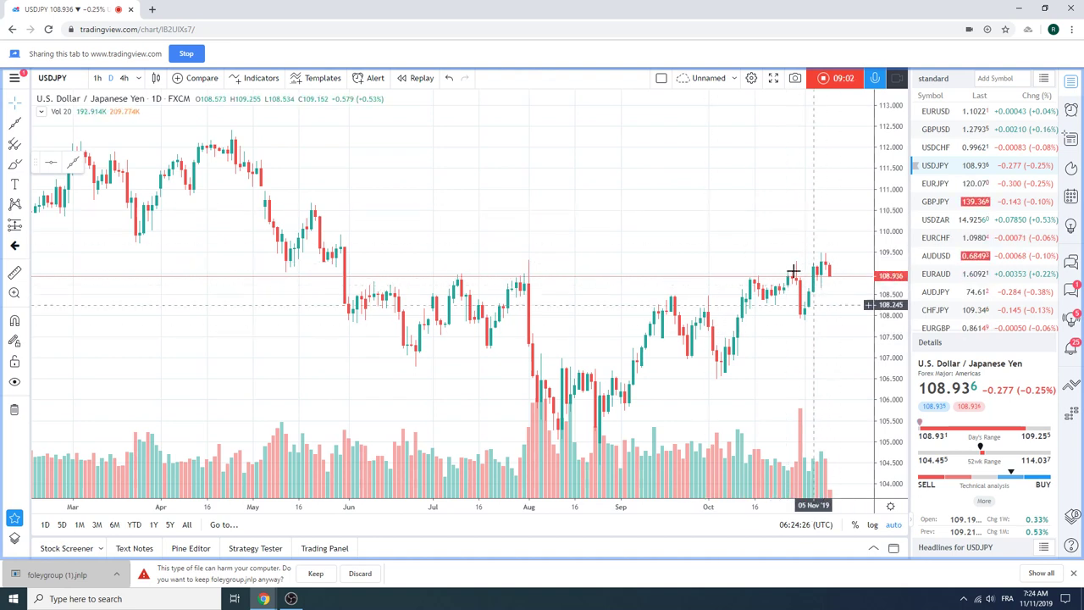
Step: Scroll the watchlist down and load Gold Futures GC1! onto the daily chart
{"action": "scroll", "coordinate": [974, 203], "scroll_direction": "down", "scroll_amount": 3}
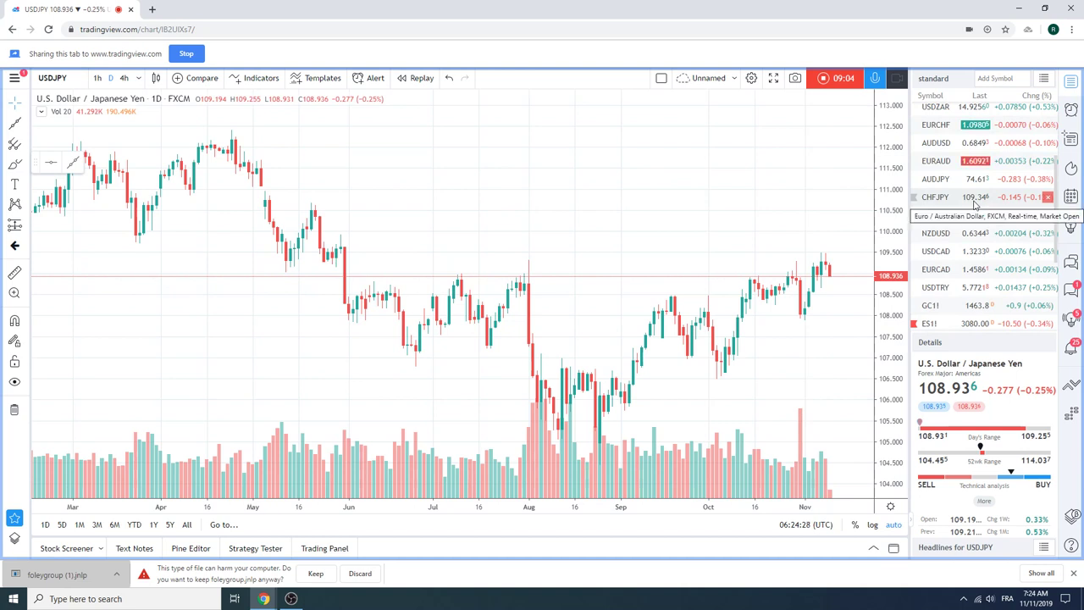
{"action": "left_click", "coordinate": [950, 310]}
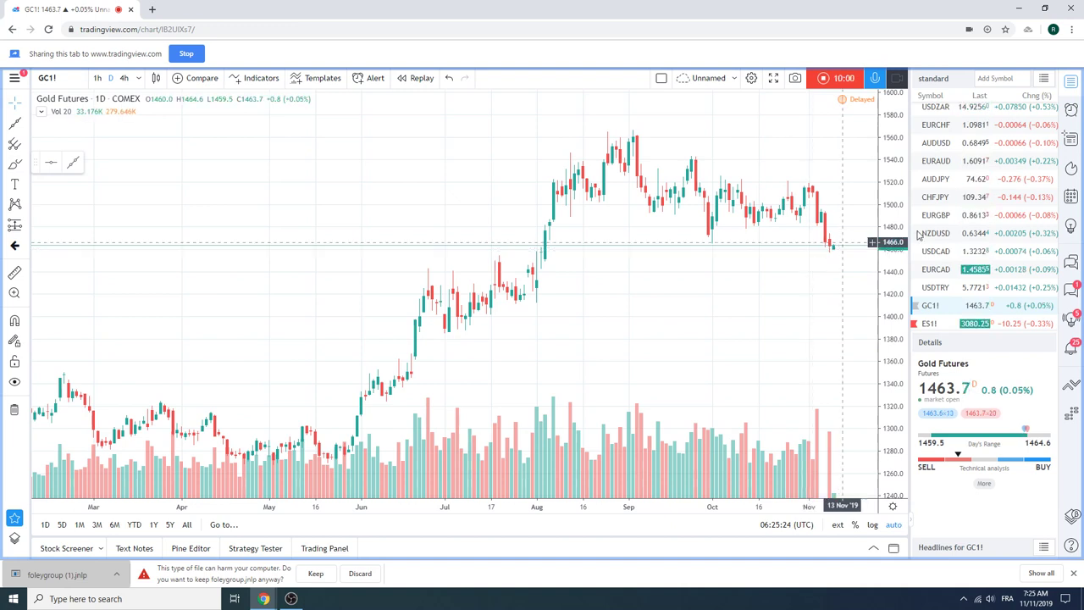
Step: Load ES1! S&P 500 E-mini futures and zoom in to show July through November
{"action": "scroll", "coordinate": [952, 245], "scroll_direction": "down", "scroll_amount": 1}
{"action": "left_click", "coordinate": [943, 300]}
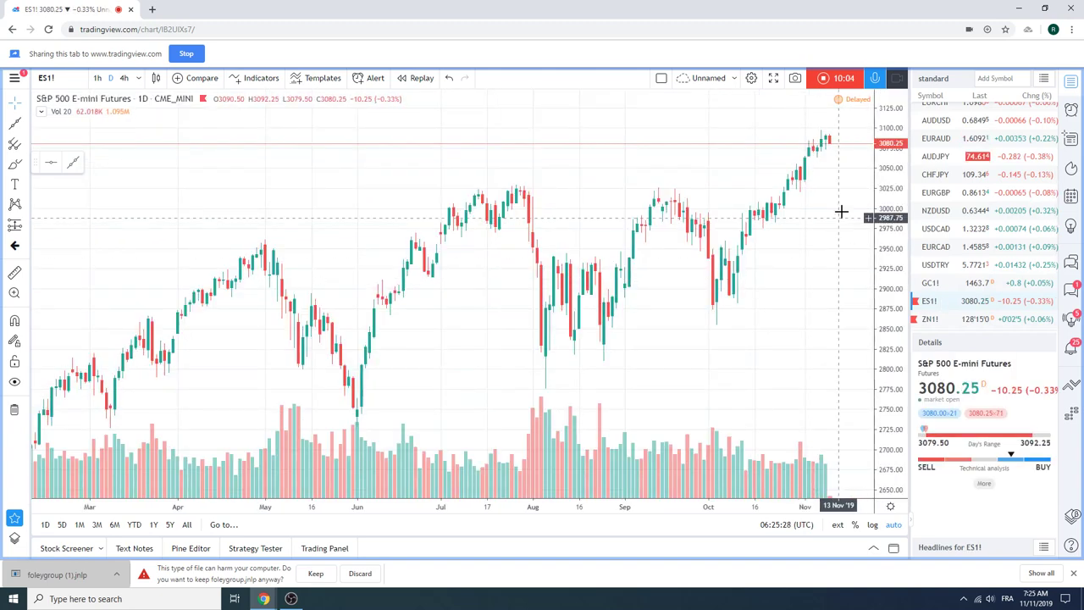
{"action": "scroll", "coordinate": [728, 241], "scroll_direction": "up", "scroll_amount": 3}
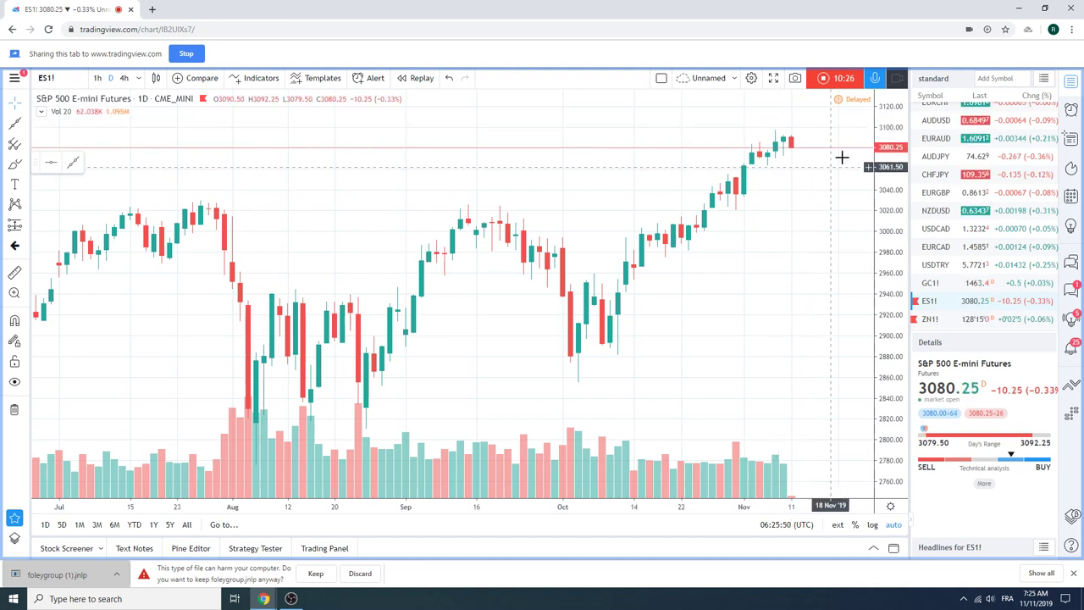
{"action": "left_click", "coordinate": [99, 81]}
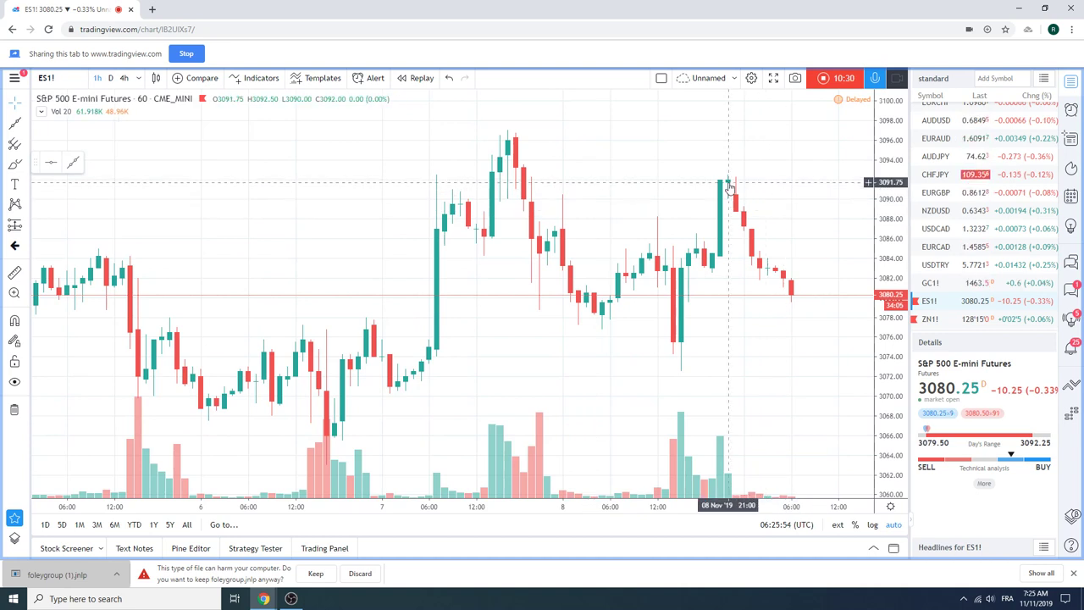
{"action": "left_click", "coordinate": [123, 78]}
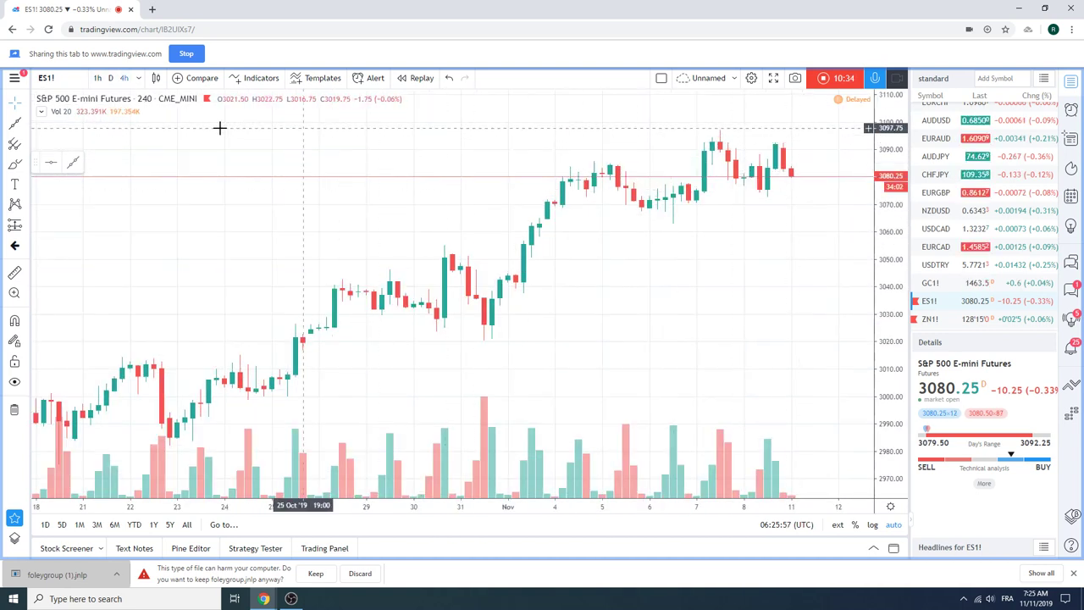
{"action": "left_click", "coordinate": [110, 78]}
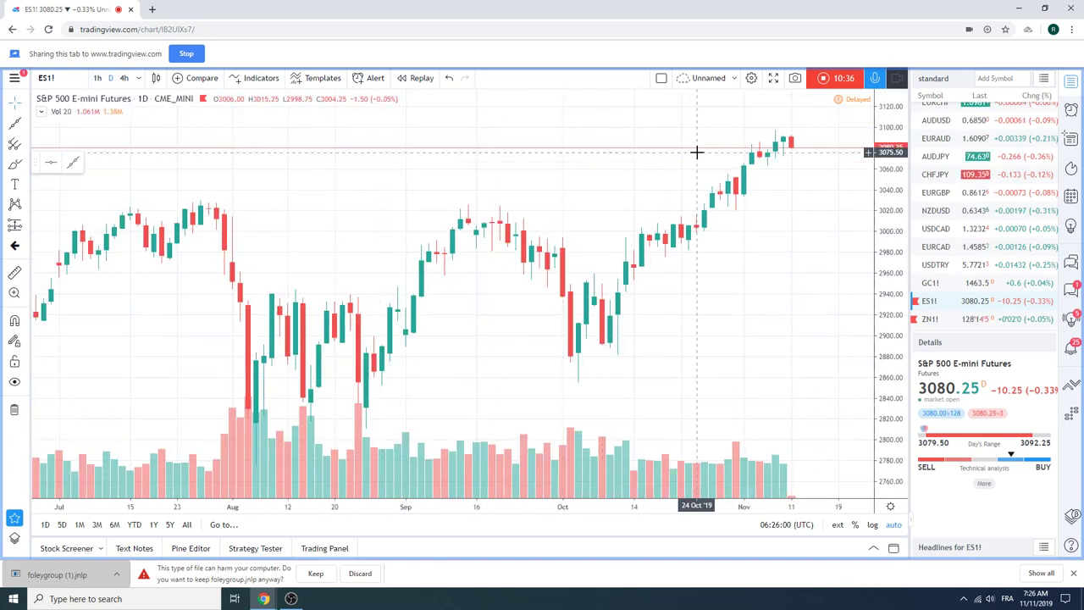